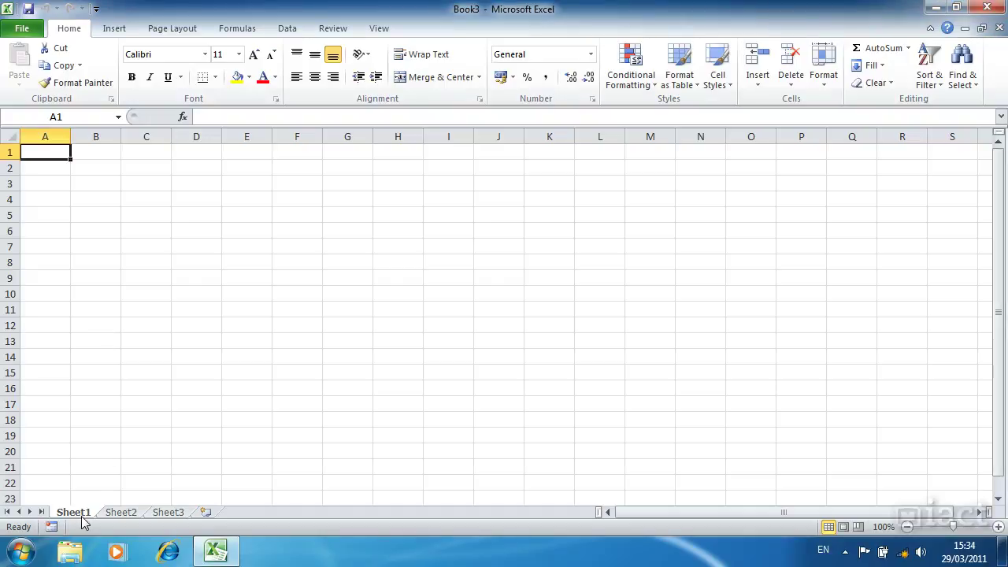
Rename Sheet1 to Jan after checking the three default sheets.
{"action": "left_click", "coordinate": [118, 516]}
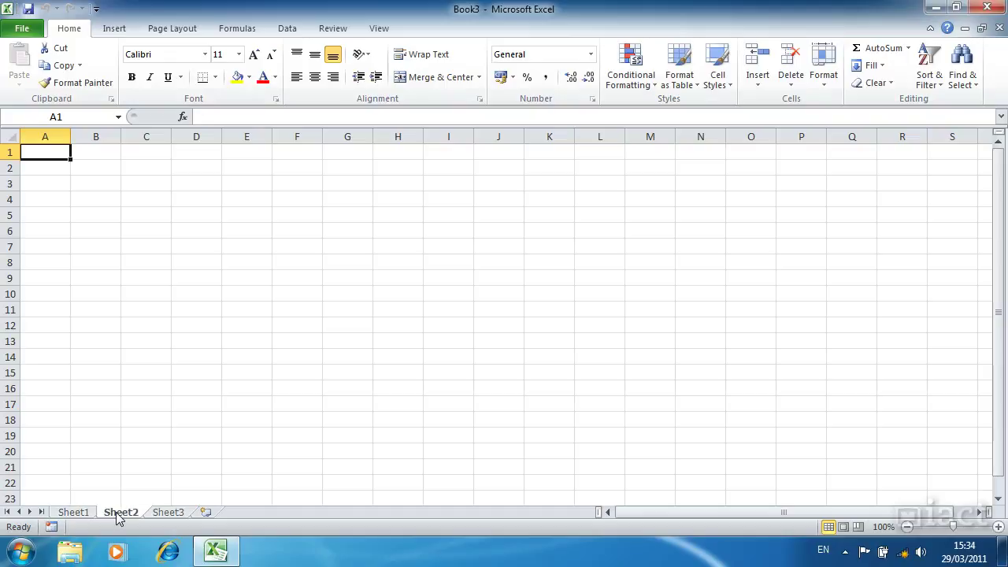
{"action": "left_click", "coordinate": [170, 516]}
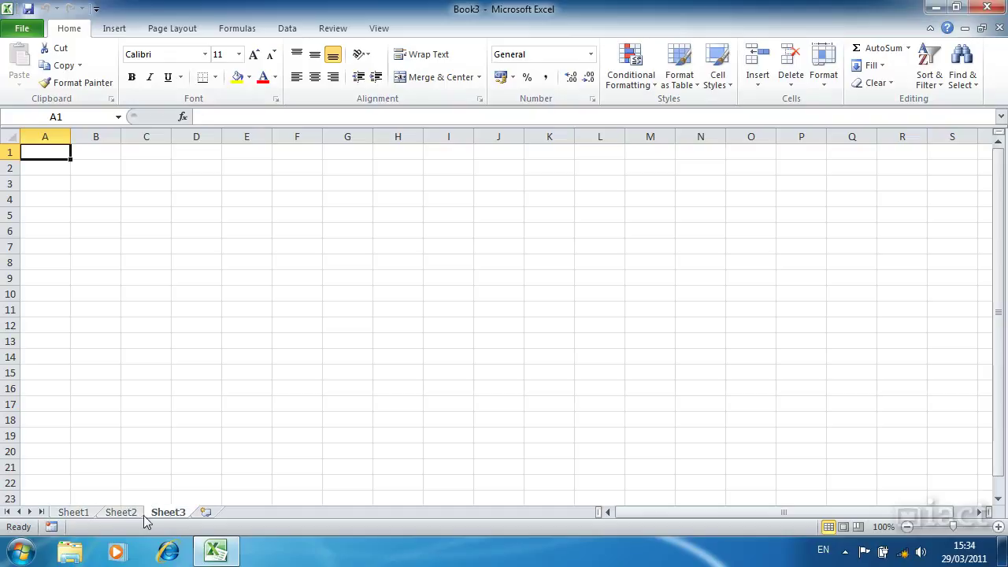
{"action": "left_click", "coordinate": [65, 516]}
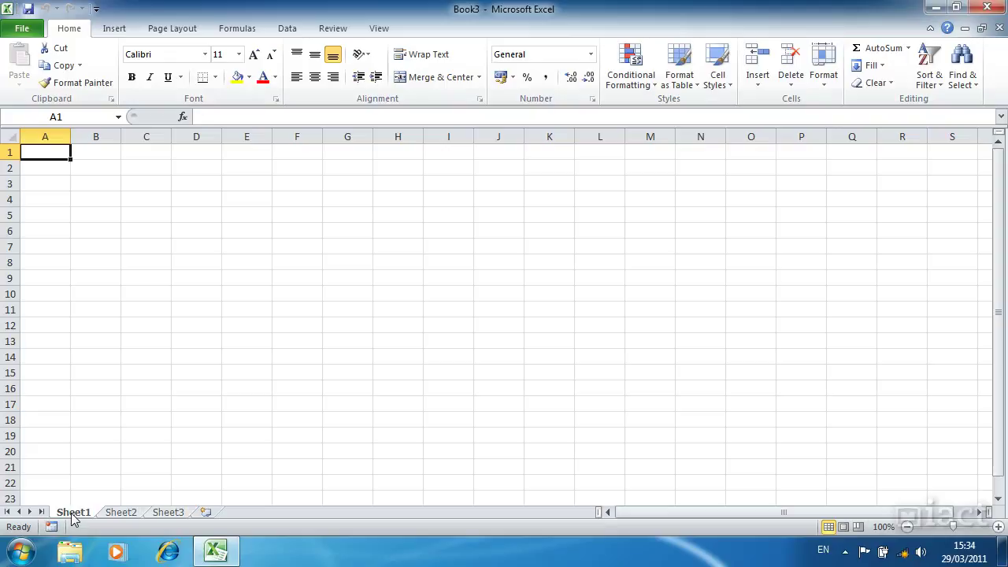
{"action": "double_click", "coordinate": [72, 514]}
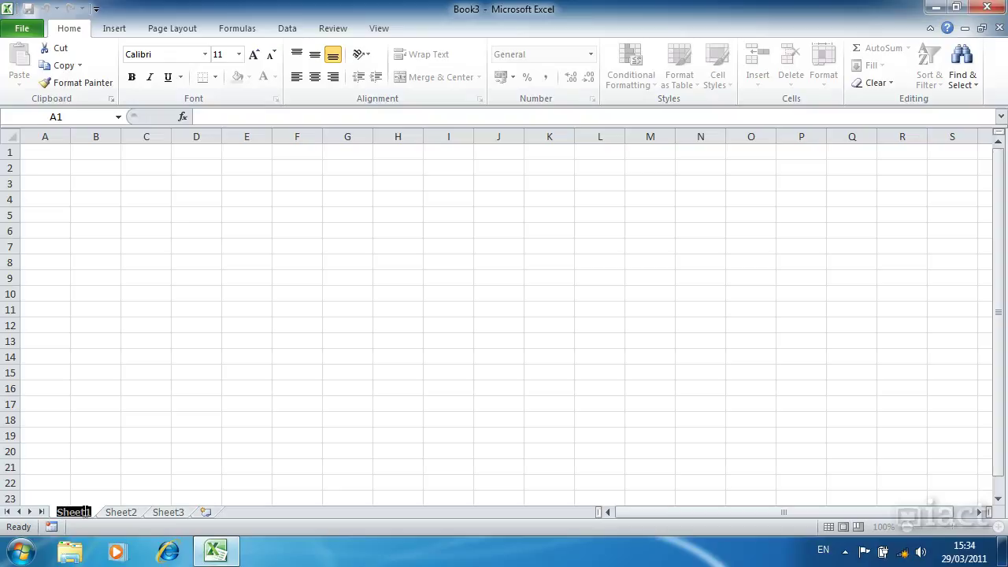
{"action": "type", "text": "Ja"}
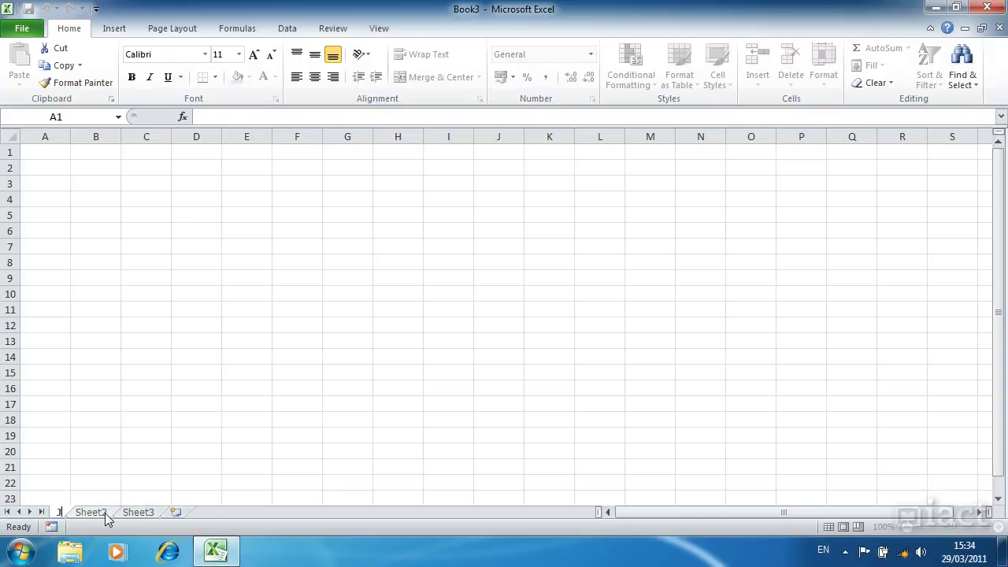
{"action": "type", "text": "nn"}
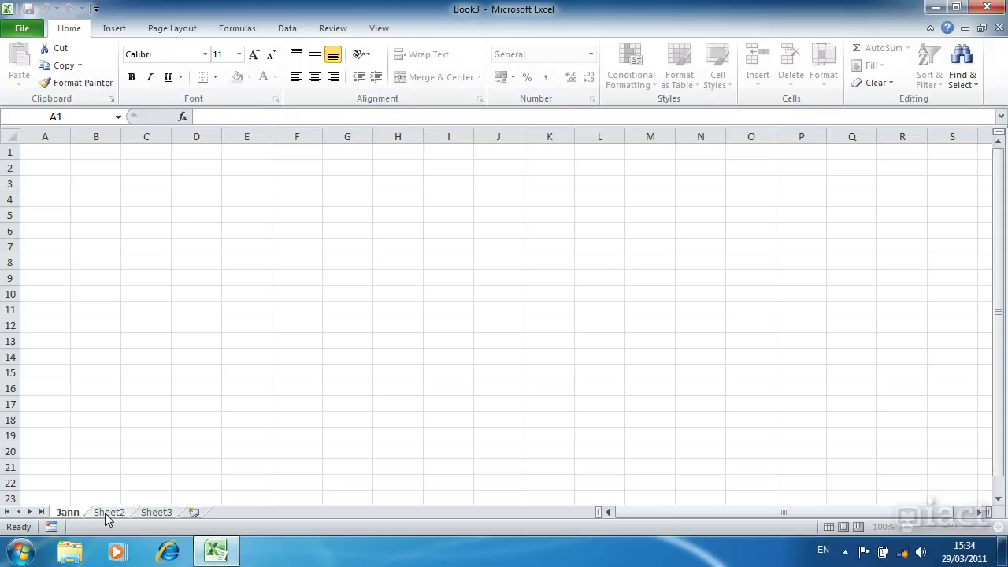
{"action": "key", "text": "BackSpace"}
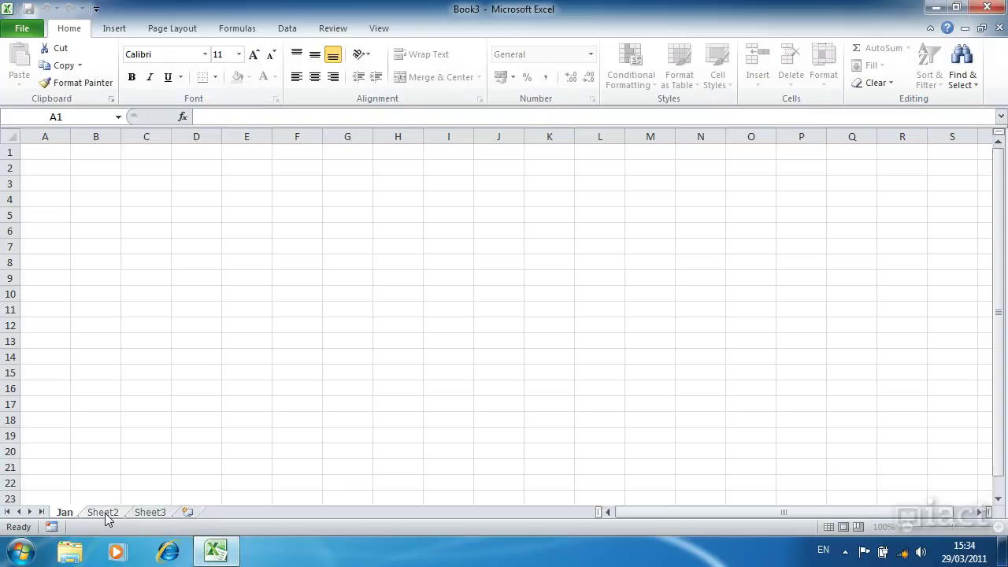
{"action": "key", "text": "Return"}
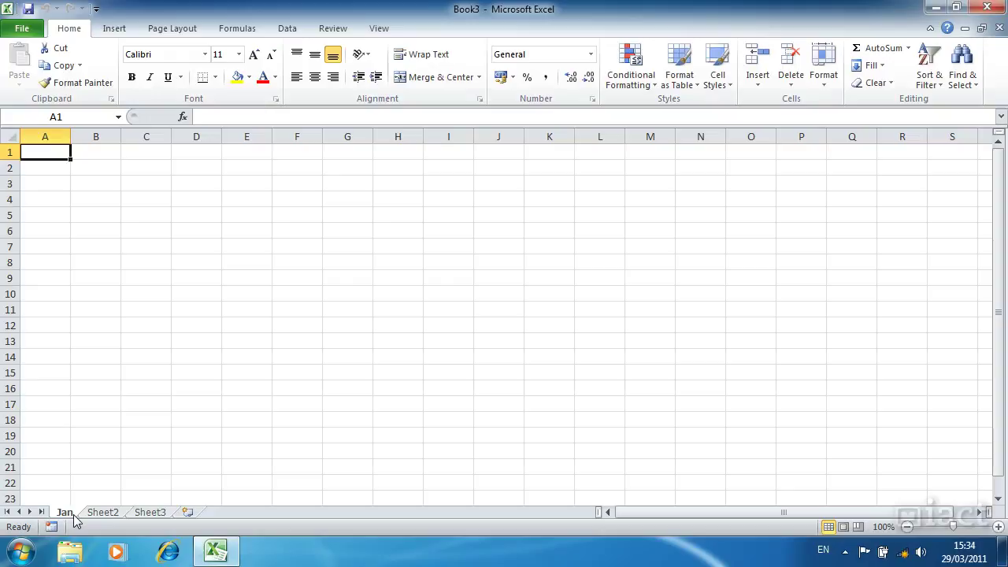
Rename Sheet2 to Feb, then select Sheet3.
{"action": "left_click", "coordinate": [108, 516]}
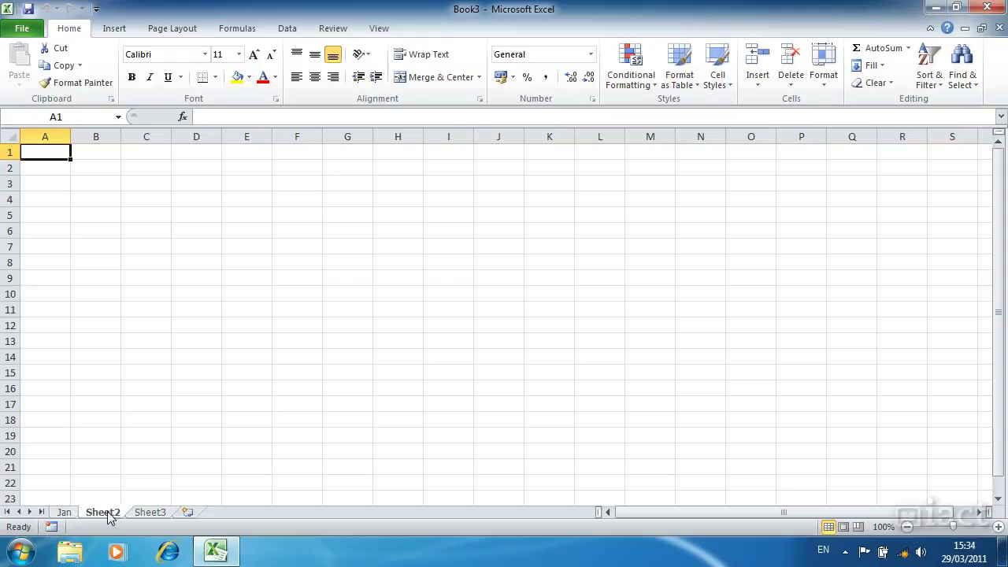
{"action": "double_click", "coordinate": [108, 514]}
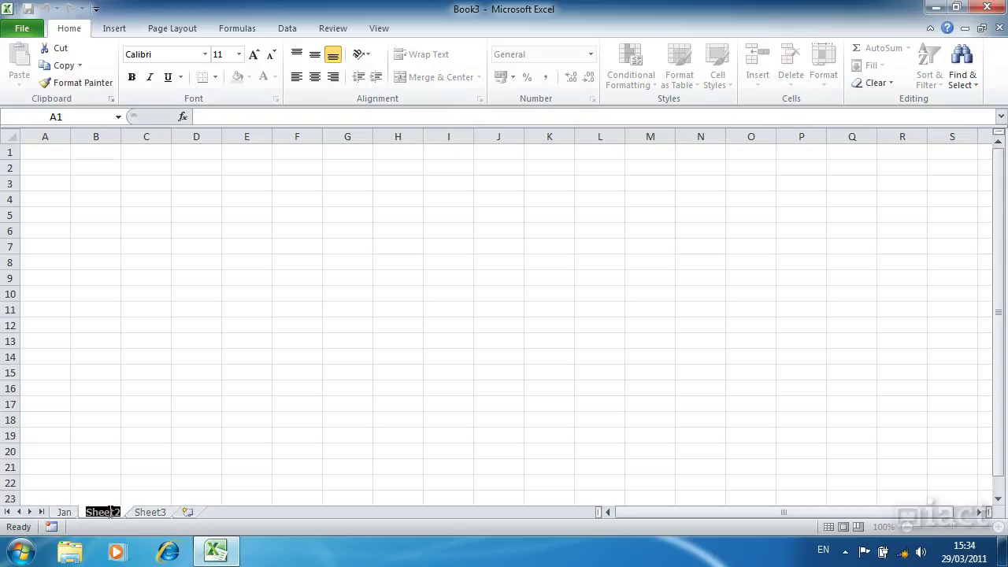
{"action": "type", "text": "Feb"}
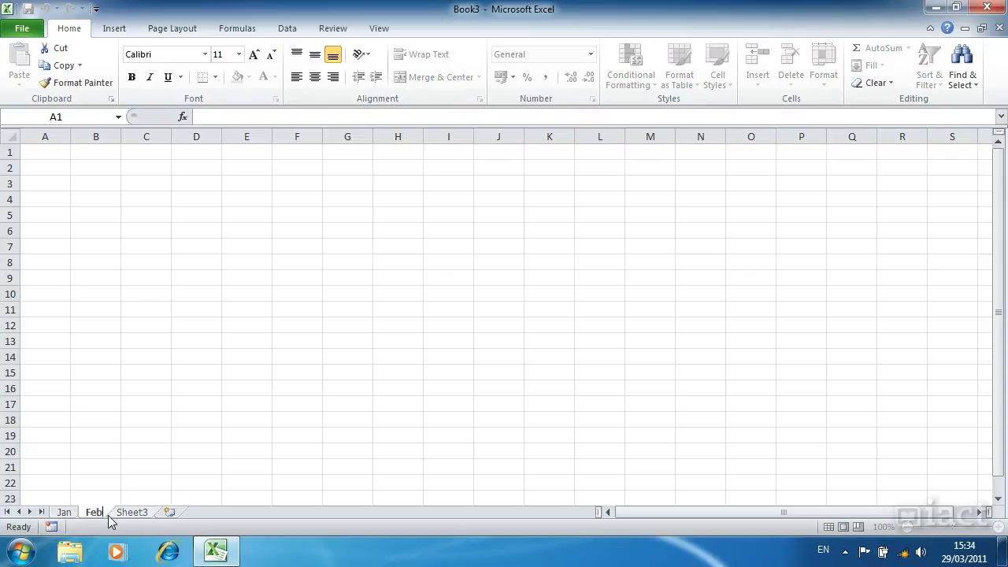
{"action": "key", "text": "Return"}
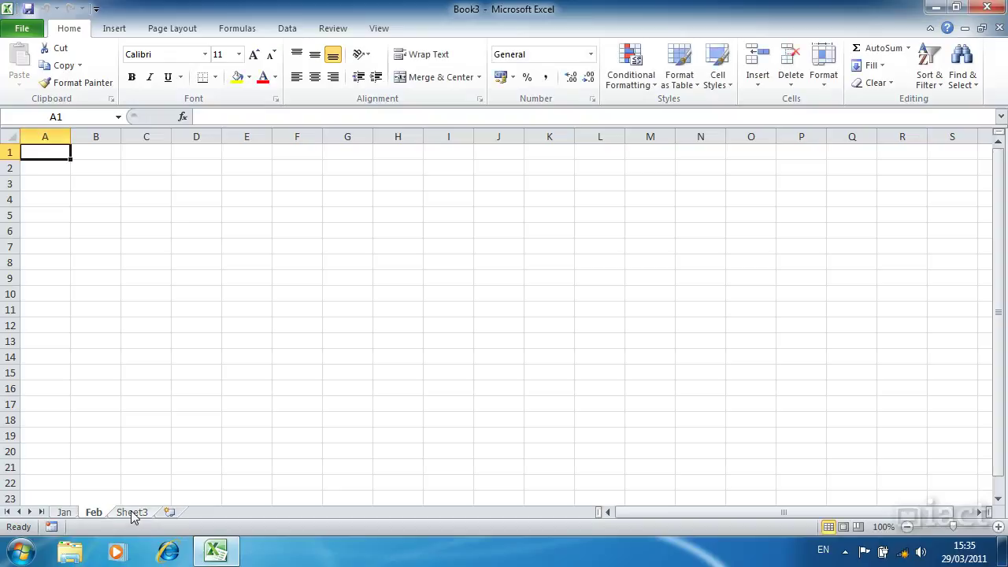
{"action": "left_click", "coordinate": [132, 513]}
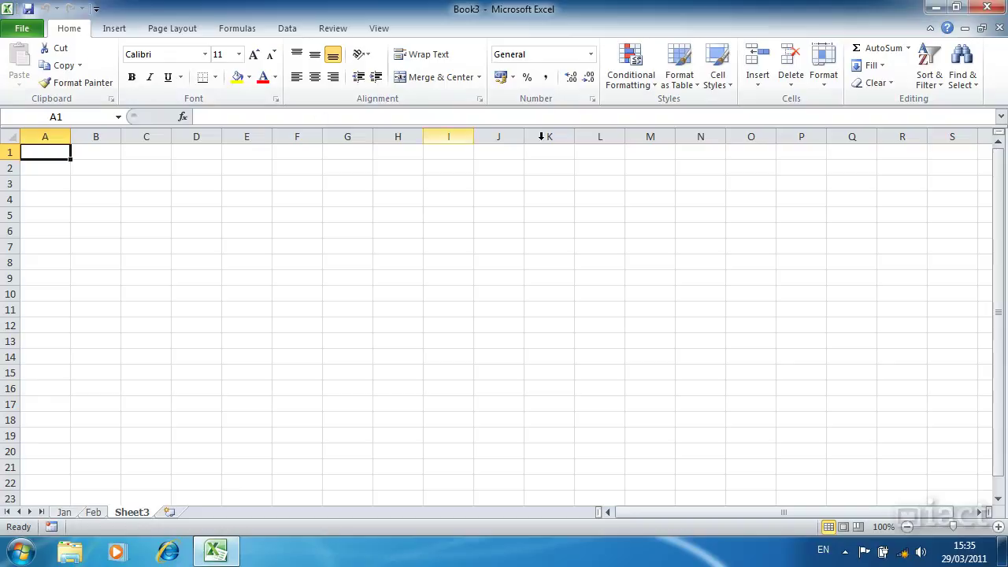
Delete the Sheet3 worksheet with Home > Delete > Delete Sheet.
{"action": "left_click", "coordinate": [794, 83]}
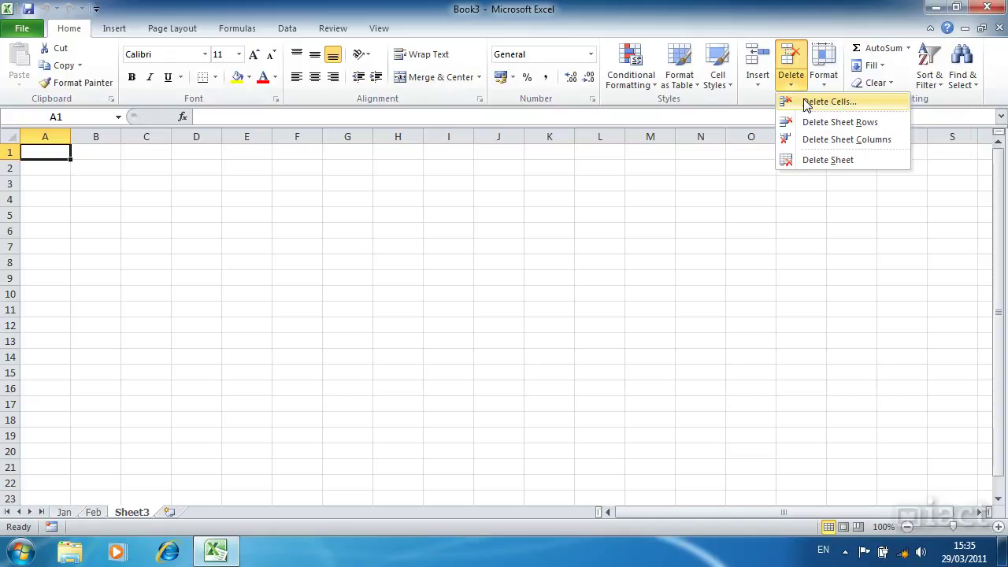
{"action": "left_click", "coordinate": [815, 162]}
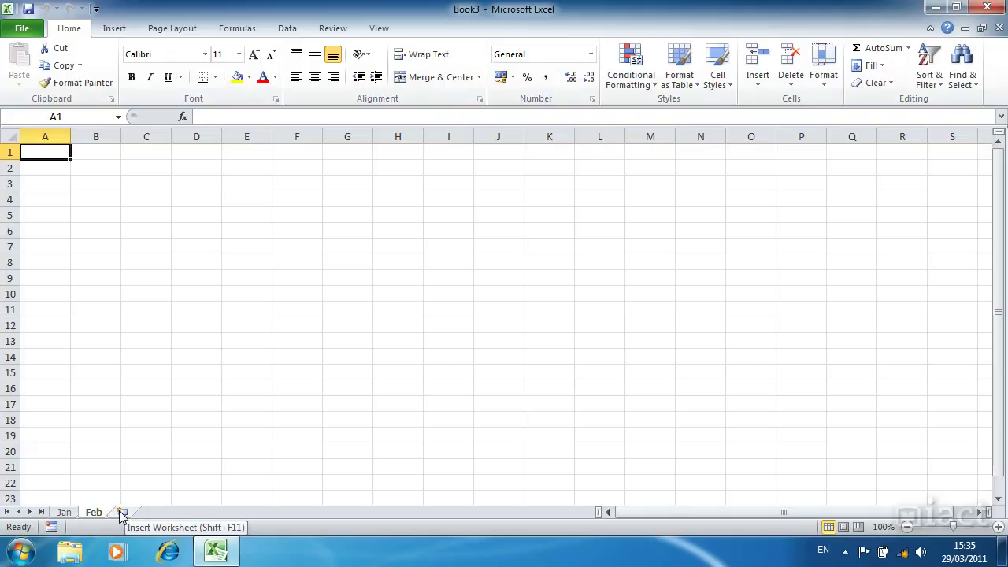
Insert a new sheet after Feb named Mar, then insert Sheet5 after it.
{"action": "left_click", "coordinate": [122, 513]}
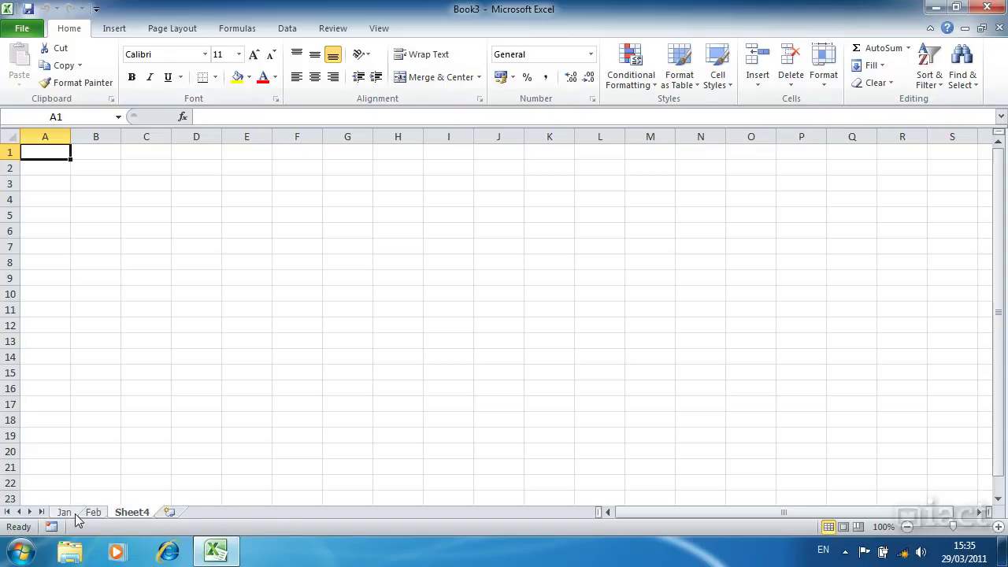
{"action": "double_click", "coordinate": [132, 513]}
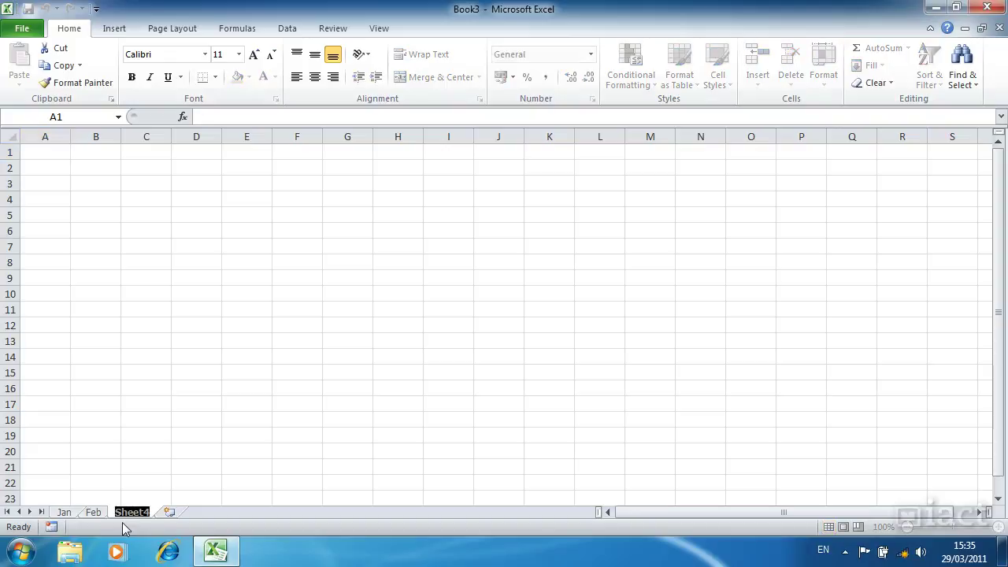
{"action": "type", "text": "Mar"}
{"action": "key", "text": "Return"}
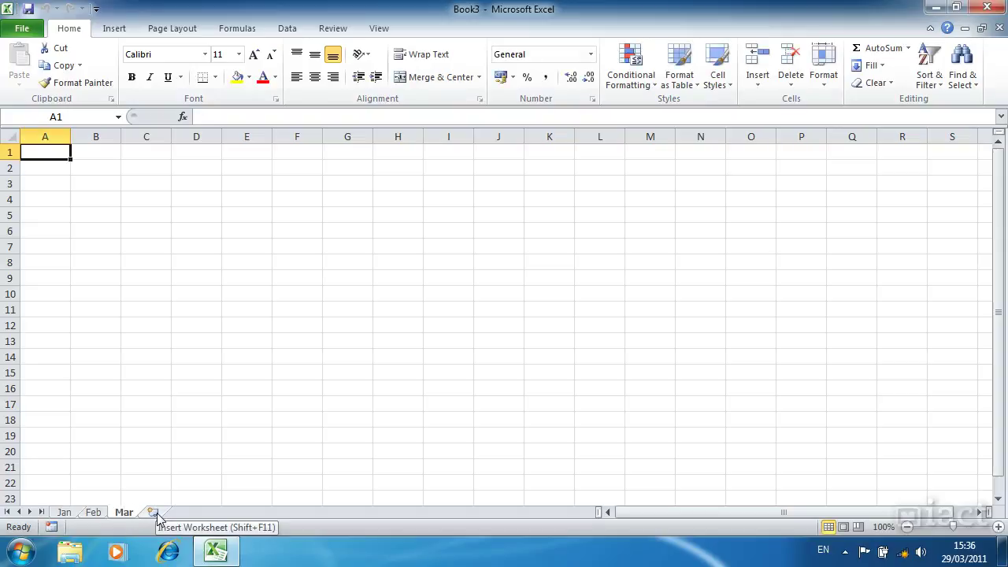
{"action": "left_click", "coordinate": [153, 513]}
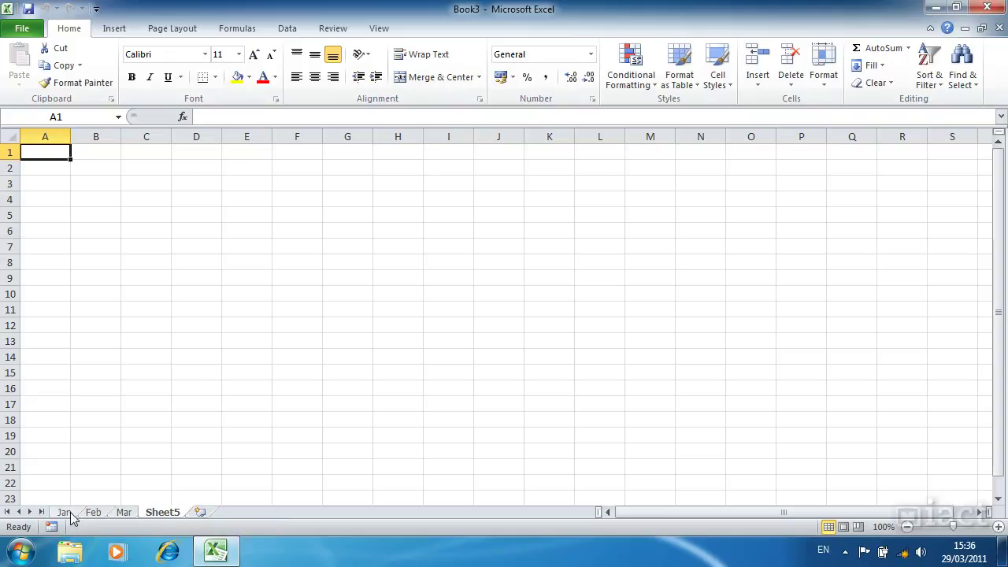
{"action": "right_click", "coordinate": [161, 516]}
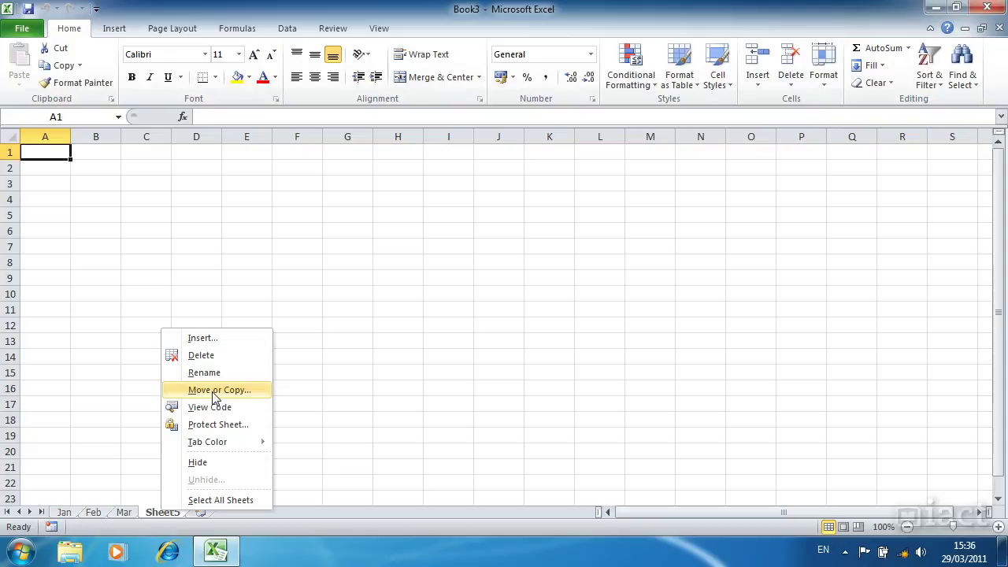
{"action": "left_click", "coordinate": [162, 514]}
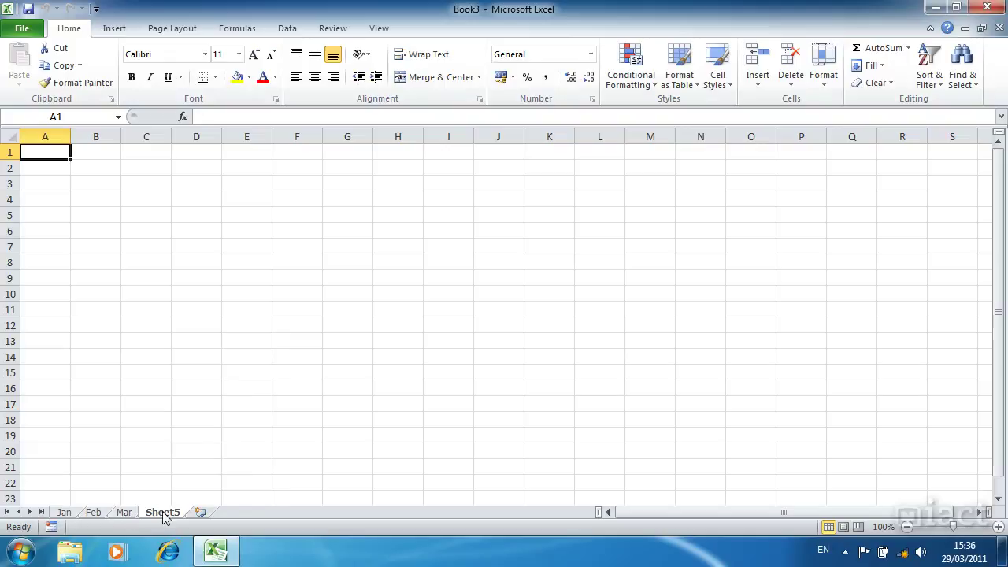
{"action": "right_click", "coordinate": [166, 516]}
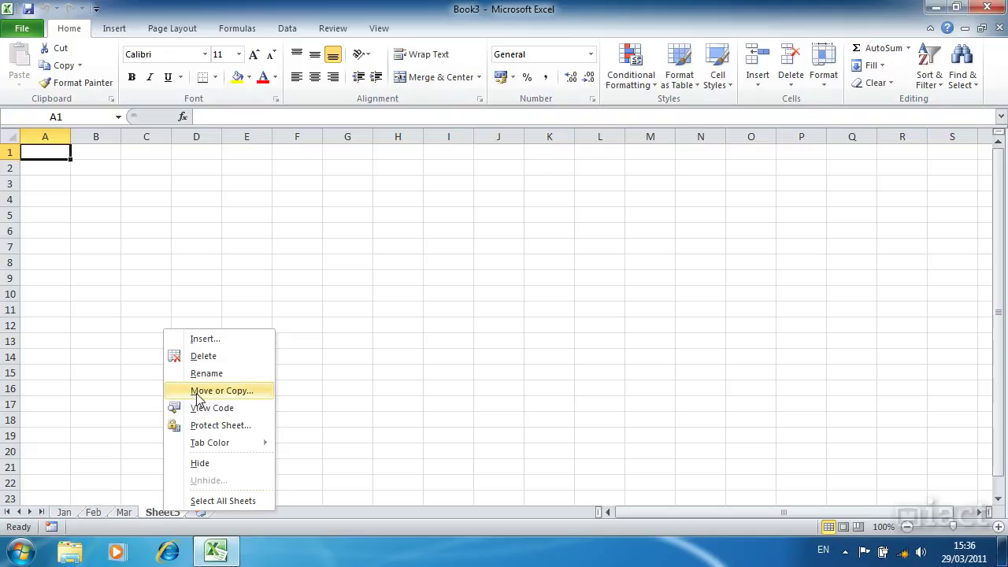
{"action": "left_click", "coordinate": [197, 392]}
{"action": "left_click_drag", "start_coordinate": [150, 284], "coordinate": [211, 223]}
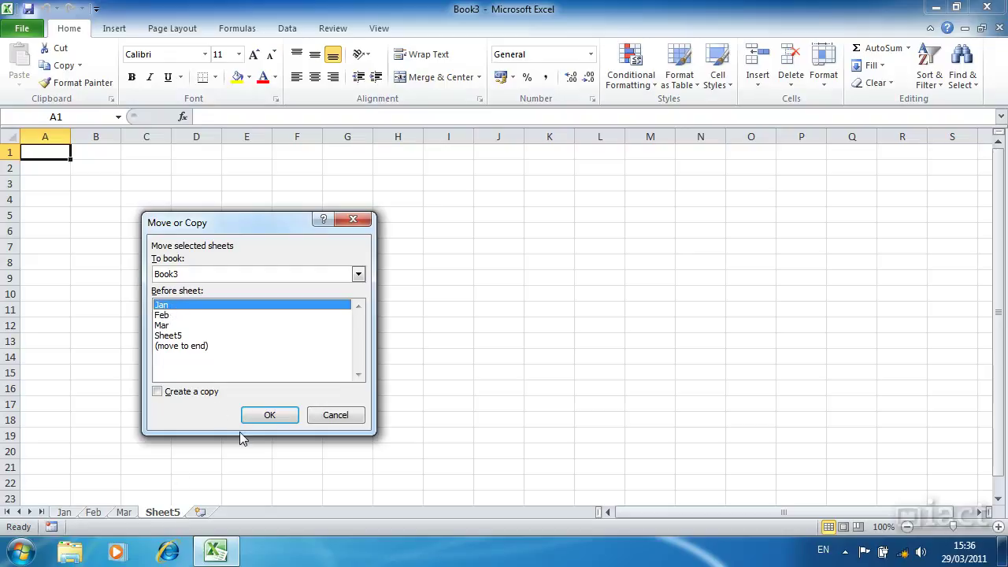
{"action": "left_click", "coordinate": [262, 417]}
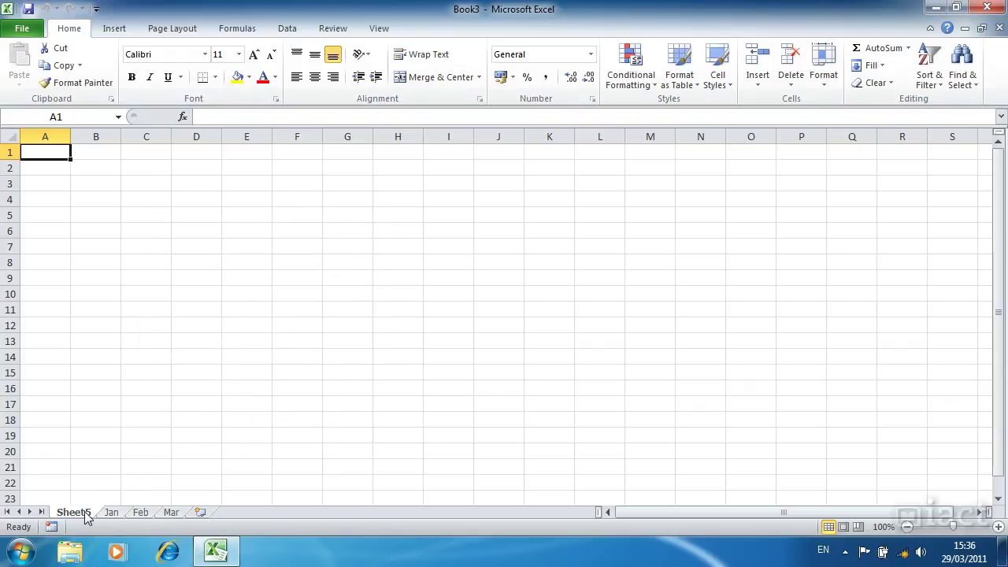
{"action": "left_click_drag", "start_coordinate": [85, 516], "coordinate": [197, 512]}
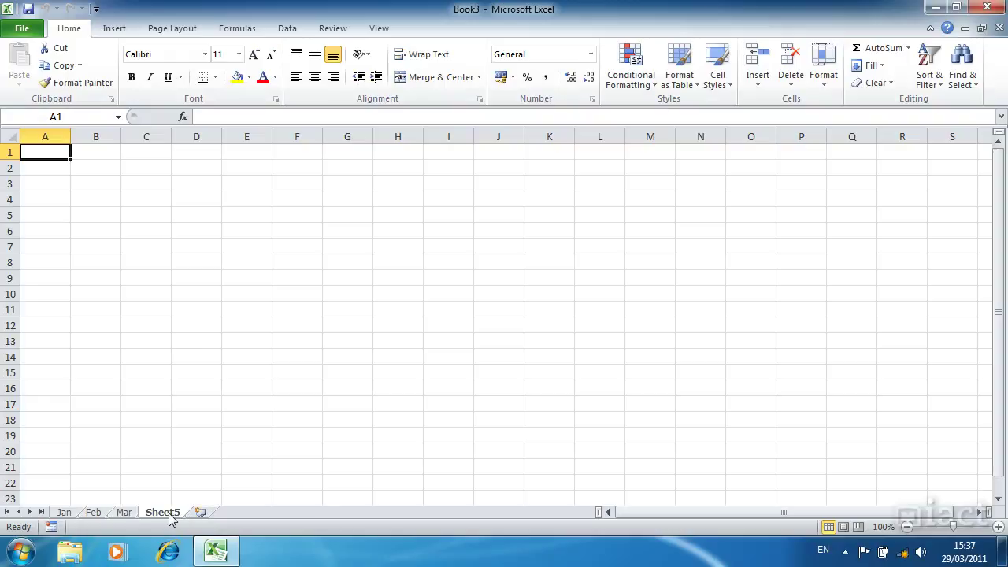
Copy Sheet5 before Jan with Move or Copy and Create a copy ticked.
{"action": "right_click", "coordinate": [167, 515]}
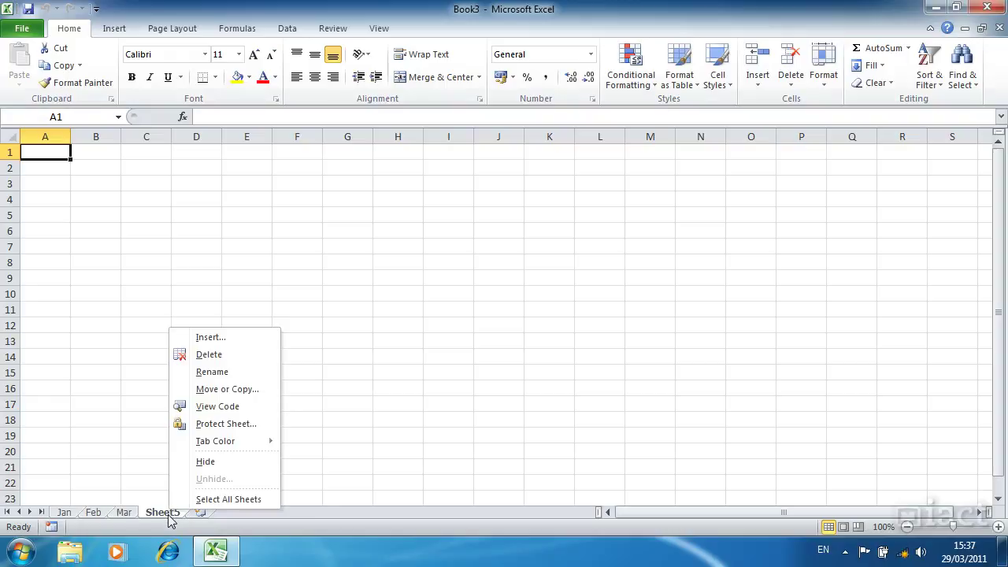
{"action": "left_click", "coordinate": [199, 393]}
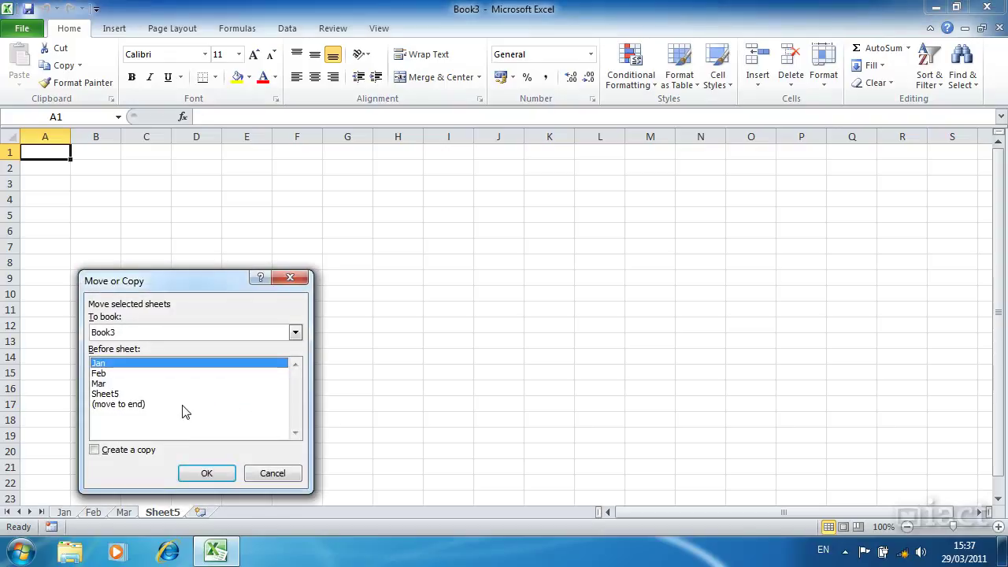
{"action": "left_click", "coordinate": [94, 452]}
{"action": "left_click_drag", "start_coordinate": [178, 275], "coordinate": [199, 236]}
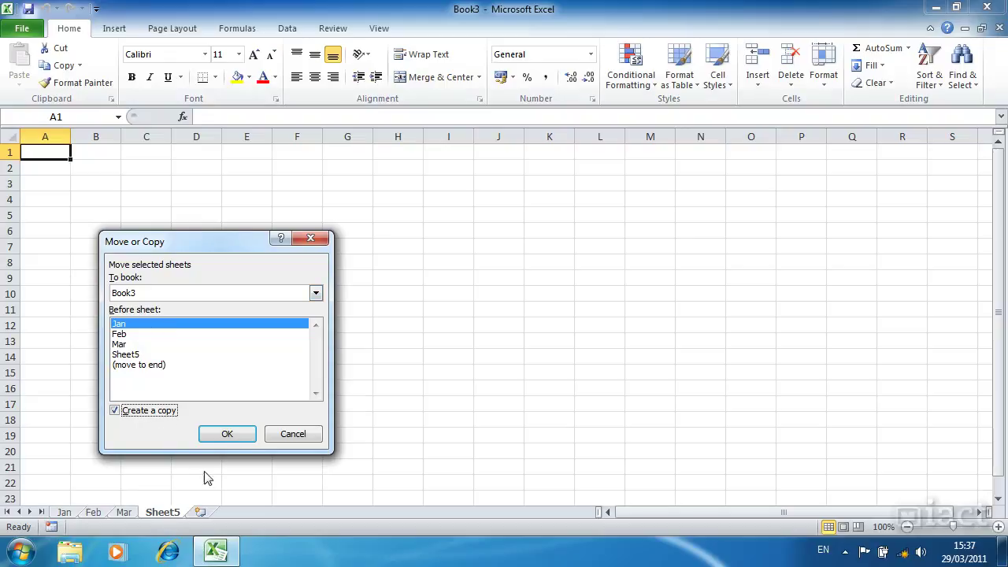
{"action": "left_click", "coordinate": [224, 435]}
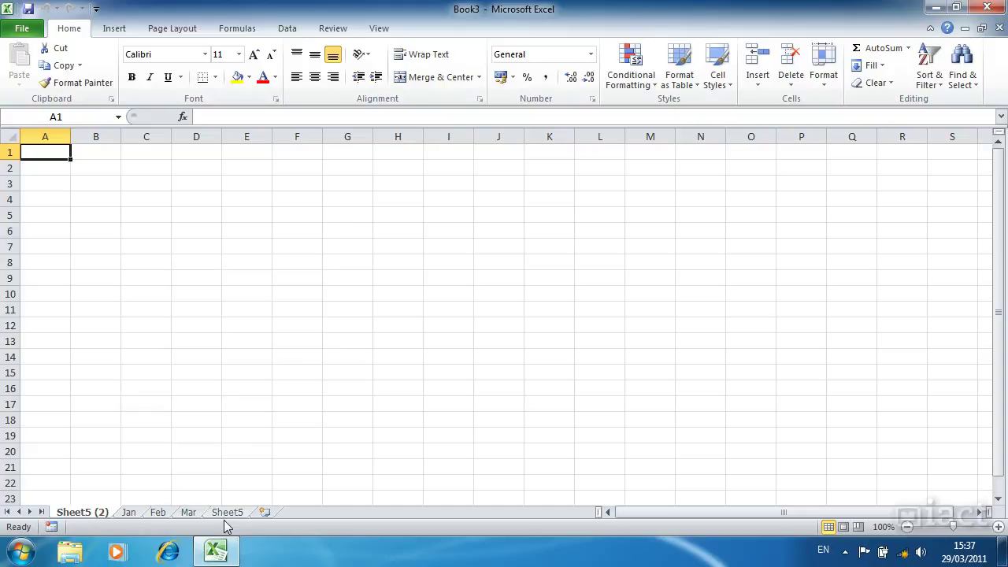